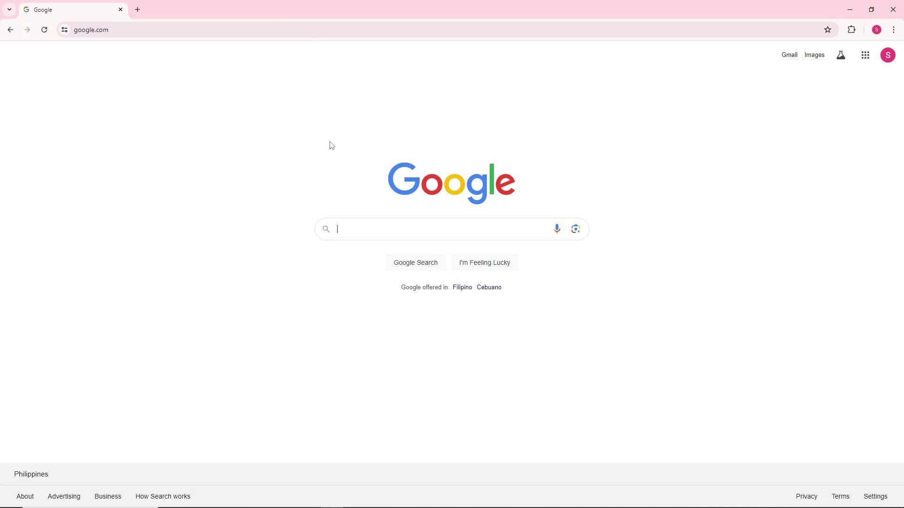
type("aviator predictor")
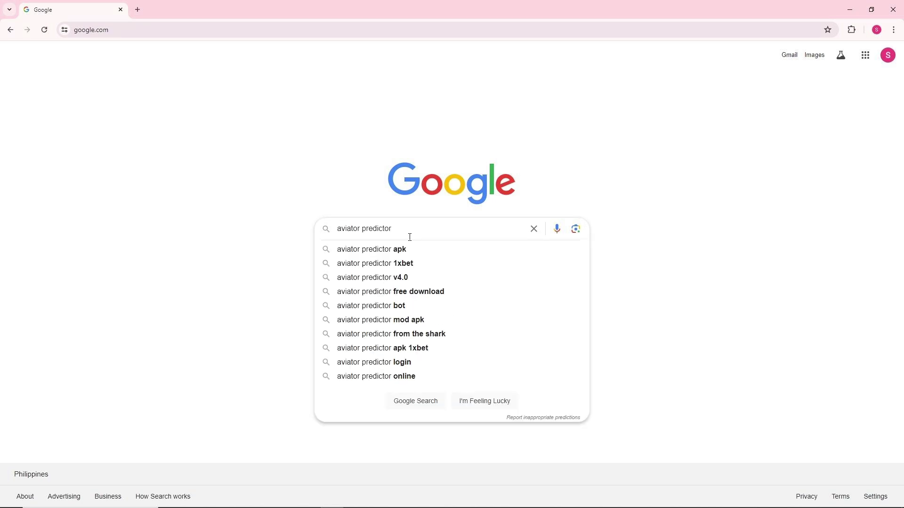
type(" guthub")
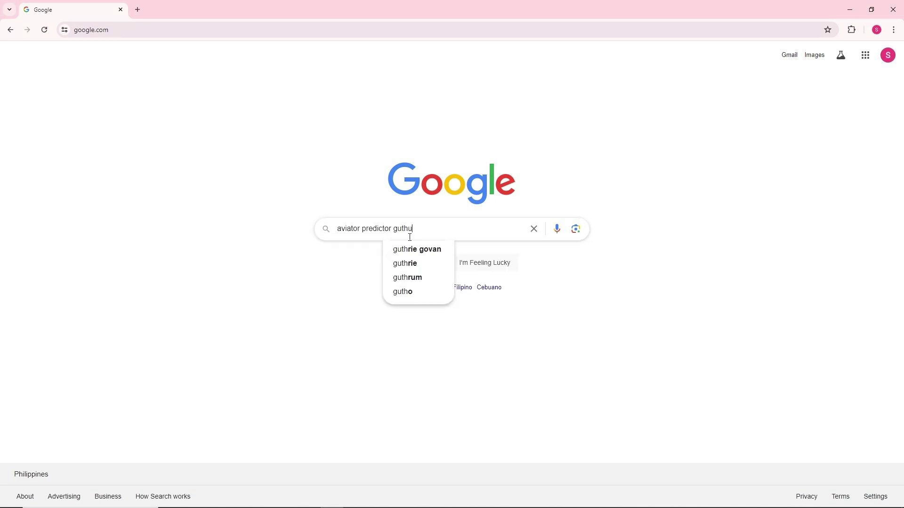
Step: Search Google for 'aviator predictor guthub' to list GitHub aviator-predictor topic pages
key("Return")
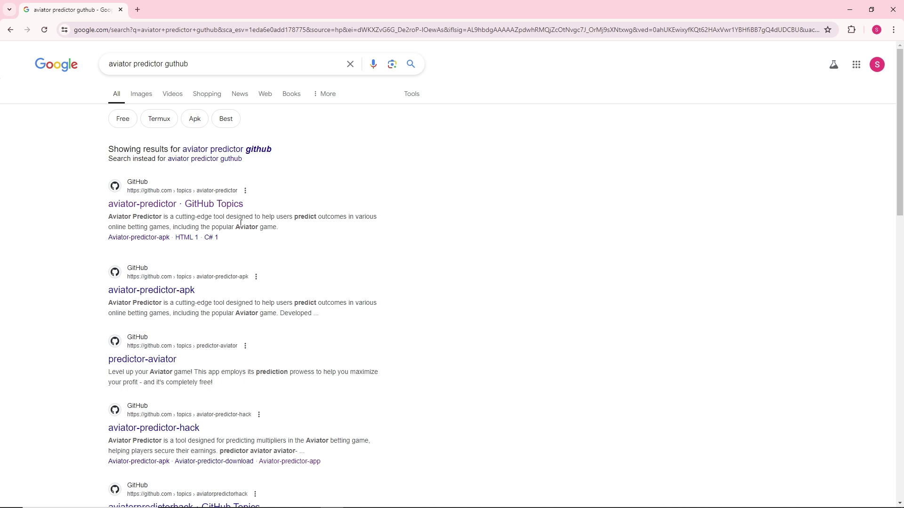
Step: Go from the aviator-predictor GitHub Topics result to the plaisavi/Aviator-predictor repository
left_click(176, 205)
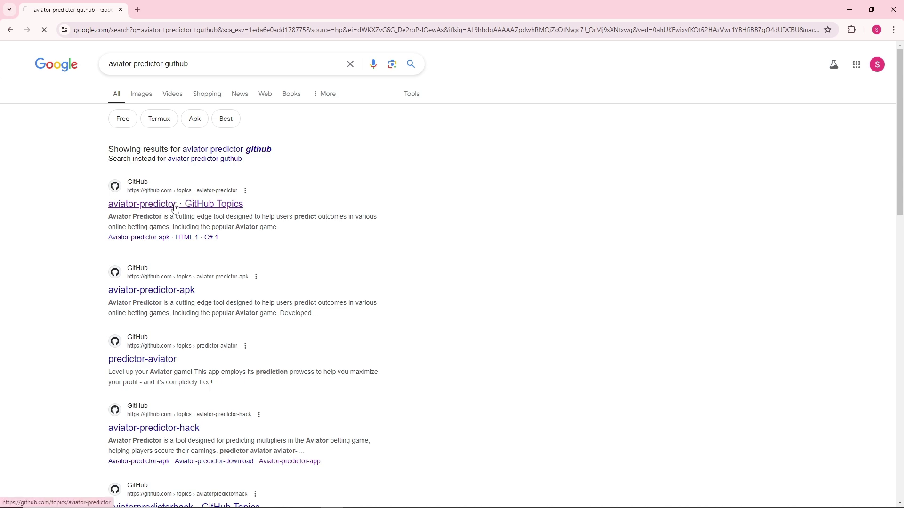
scroll(322, 282, "down", 5)
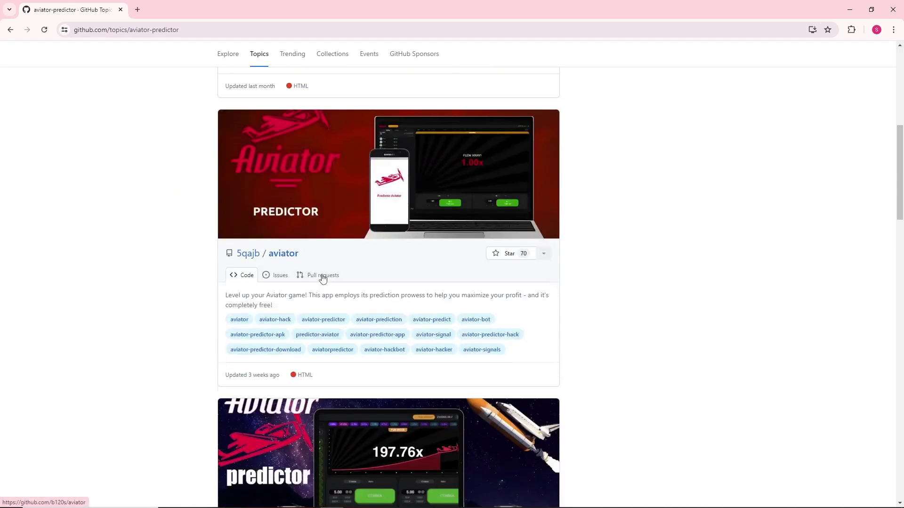
scroll(322, 283, "down", 5)
scroll(322, 274, "down", 4)
scroll(322, 274, "down", 3)
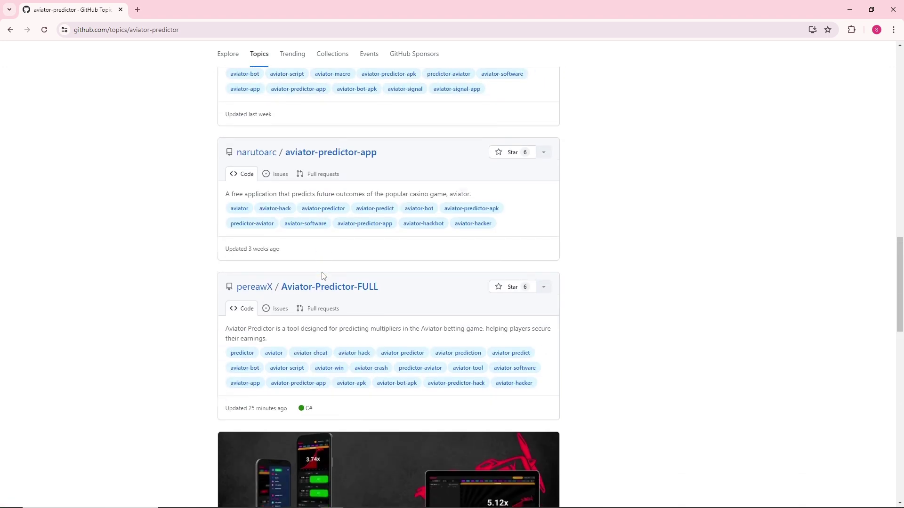
scroll(322, 274, "down", 5)
scroll(321, 274, "down", 2)
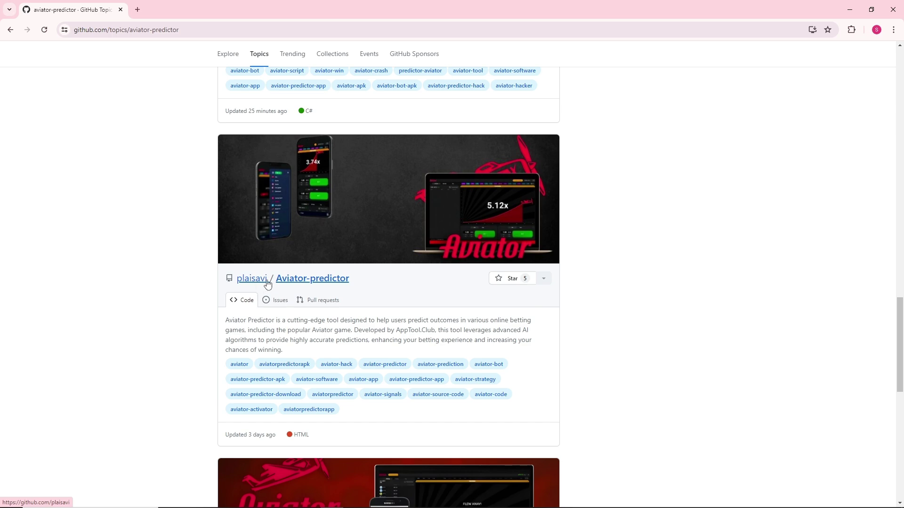
left_click(325, 280)
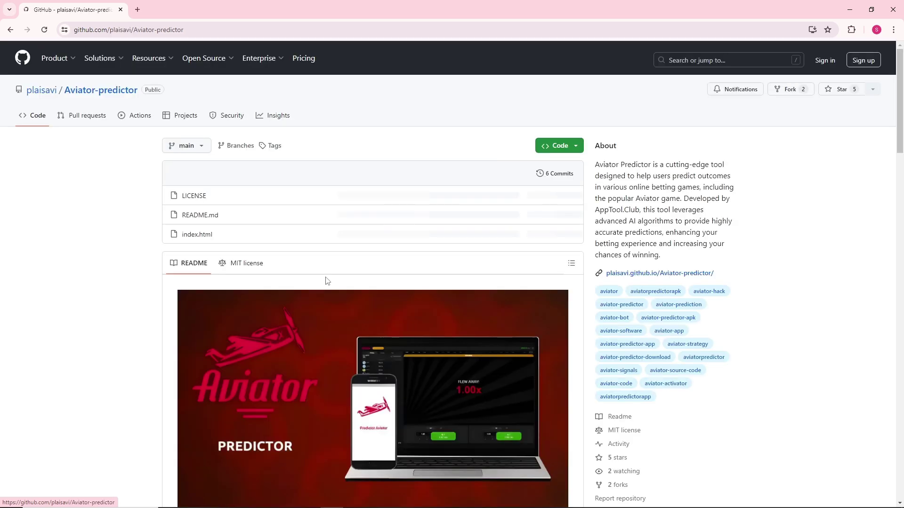
scroll(326, 281, "down", 5)
scroll(326, 281, "down", 5)
scroll(326, 281, "down", 3)
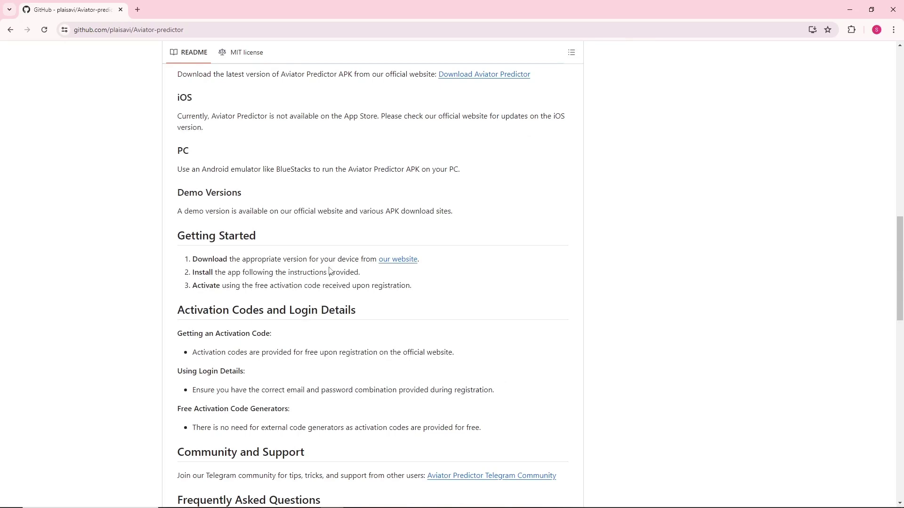
scroll(329, 272, "down", 1)
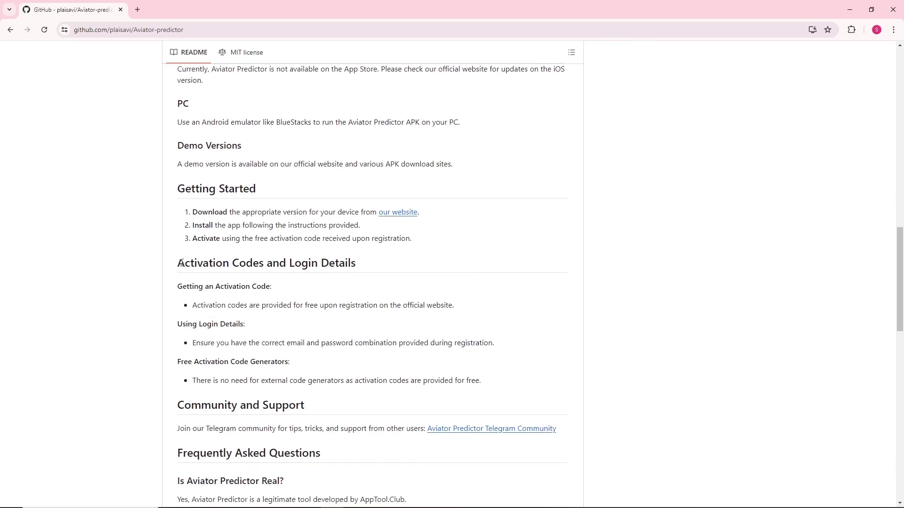
left_click_drag(178, 264, 356, 262)
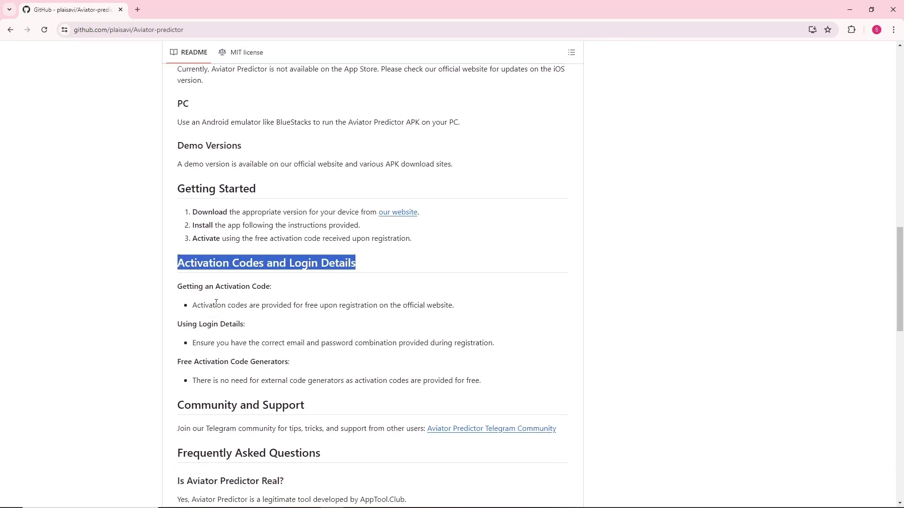
left_click_drag(193, 305, 454, 313)
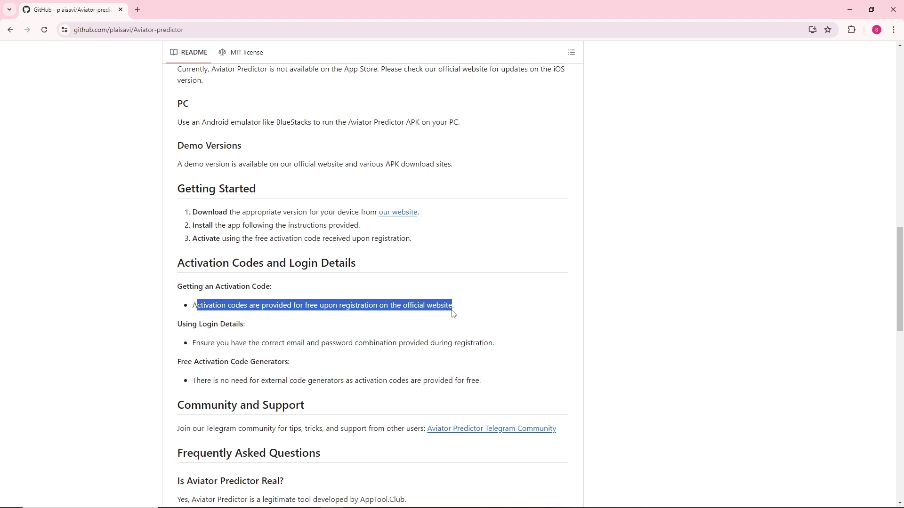
left_click(454, 313)
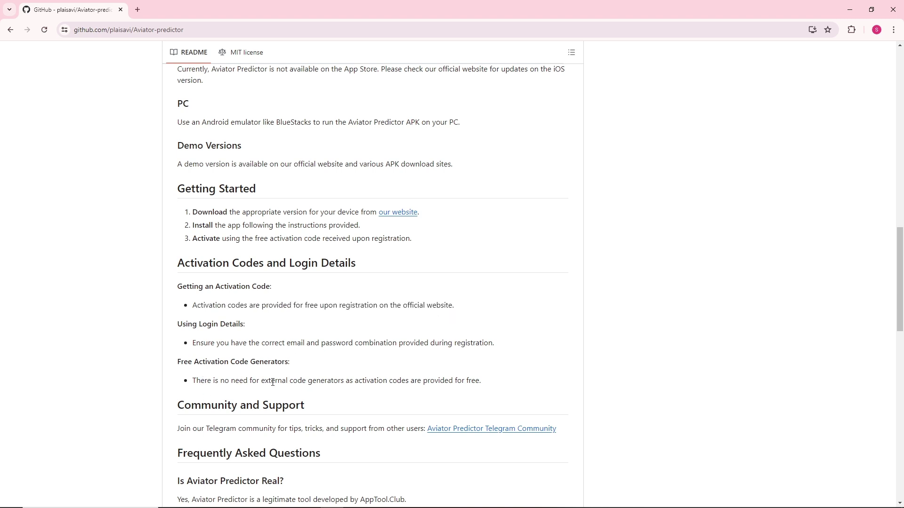
left_click_drag(293, 381, 457, 380)
left_click(457, 380)
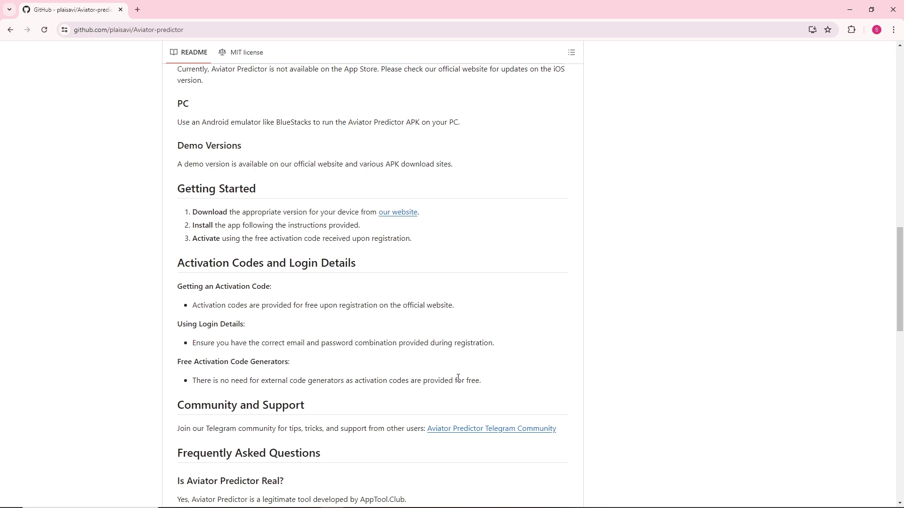